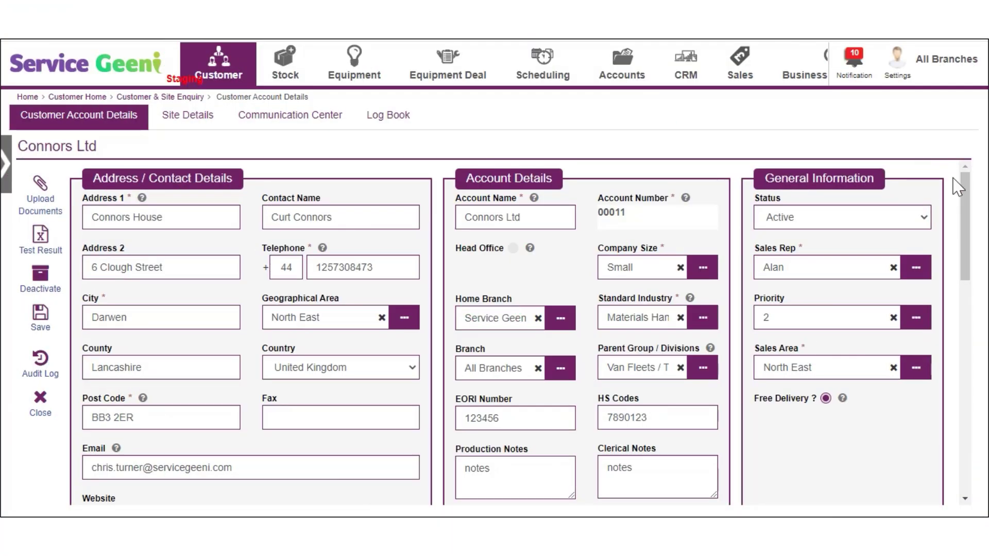
Scroll down the Connors Ltd account page to the Financial Details panel
{"action": "left_click_drag", "start_coordinate": [965, 187], "coordinate": [966, 214]}
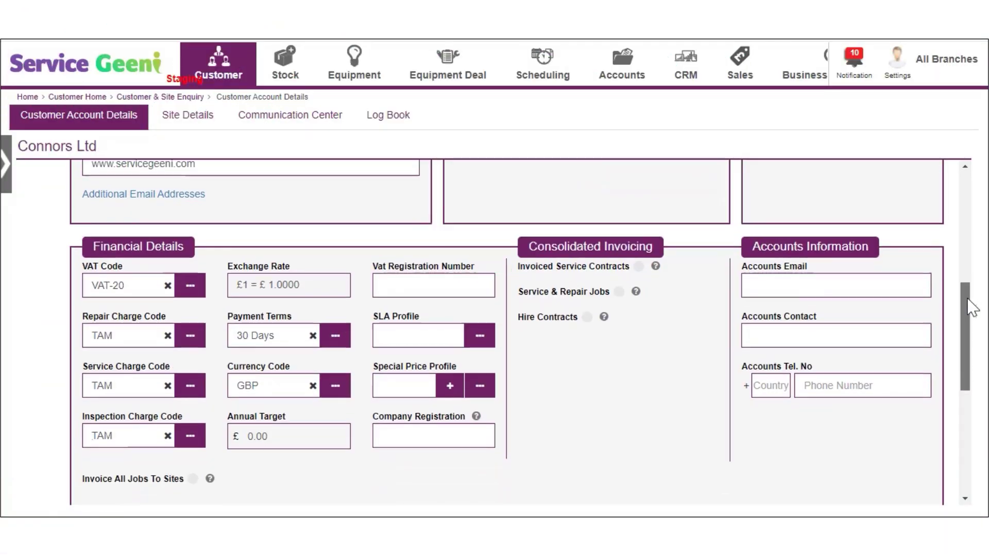
{"action": "left_click_drag", "start_coordinate": [968, 299], "coordinate": [970, 313]}
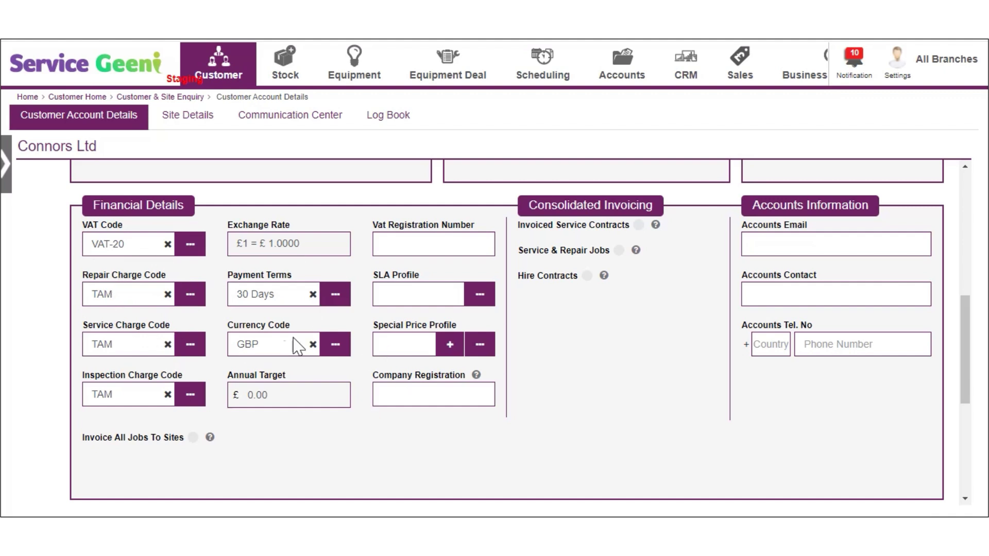
Review the VAT code list, discard a new VAT code form, and keep VAT-20
{"action": "left_click", "coordinate": [191, 245]}
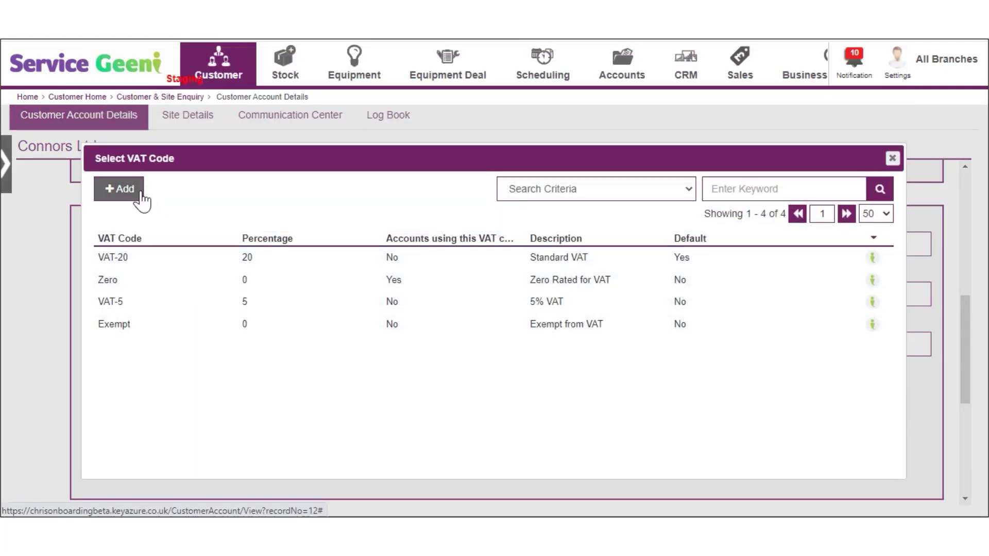
{"action": "left_click", "coordinate": [120, 190]}
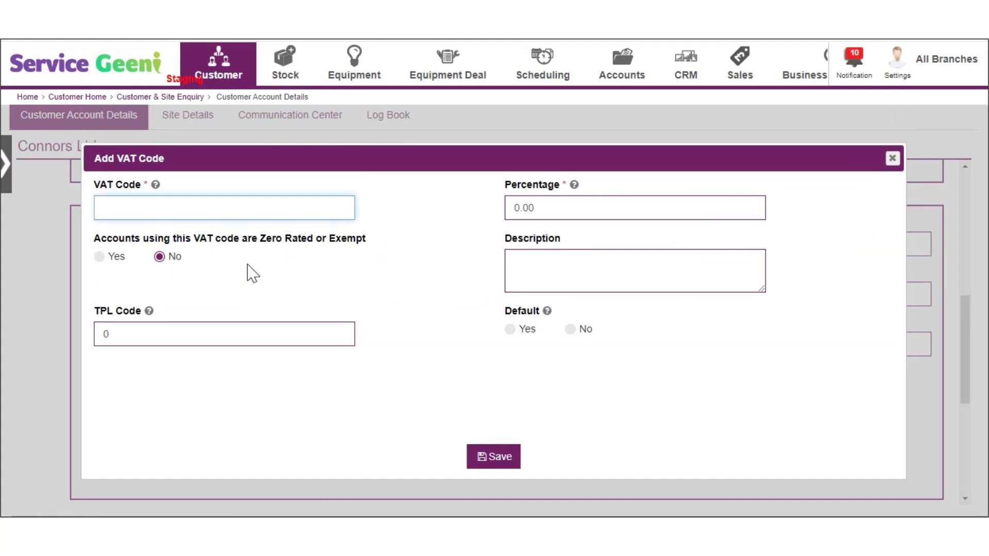
{"action": "left_click", "coordinate": [892, 158]}
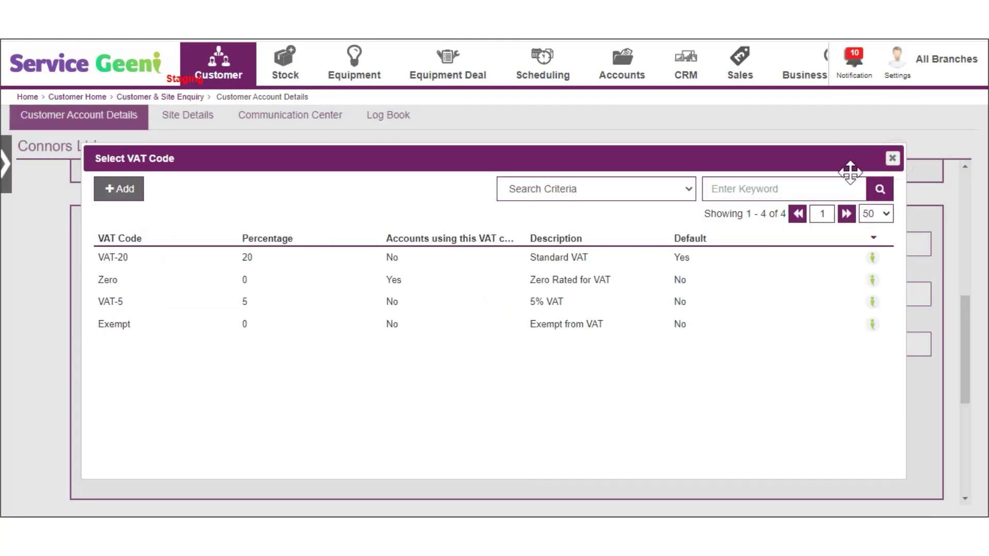
{"action": "left_click", "coordinate": [408, 256]}
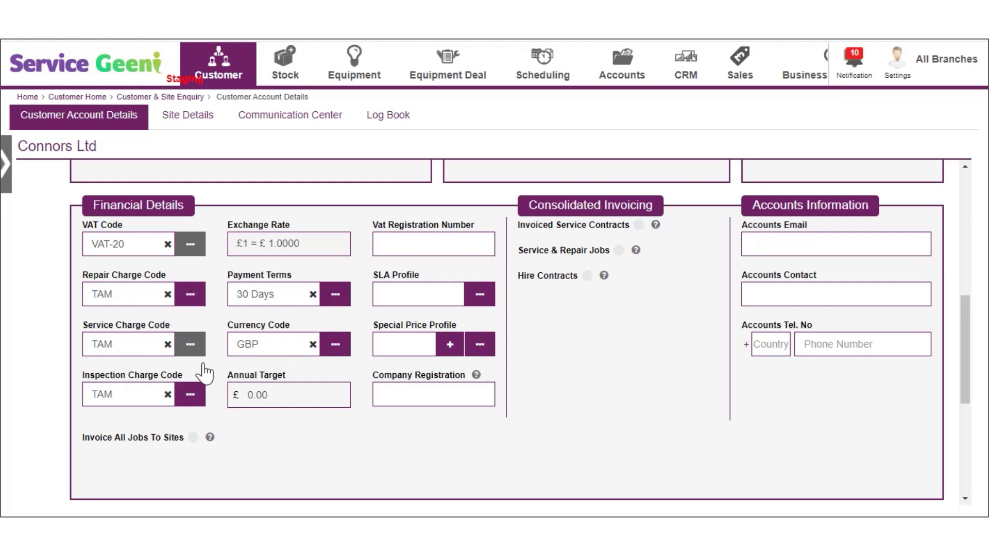
Pick the repair, service and inspection charge codes, with TAM for repair
{"action": "left_click", "coordinate": [190, 296]}
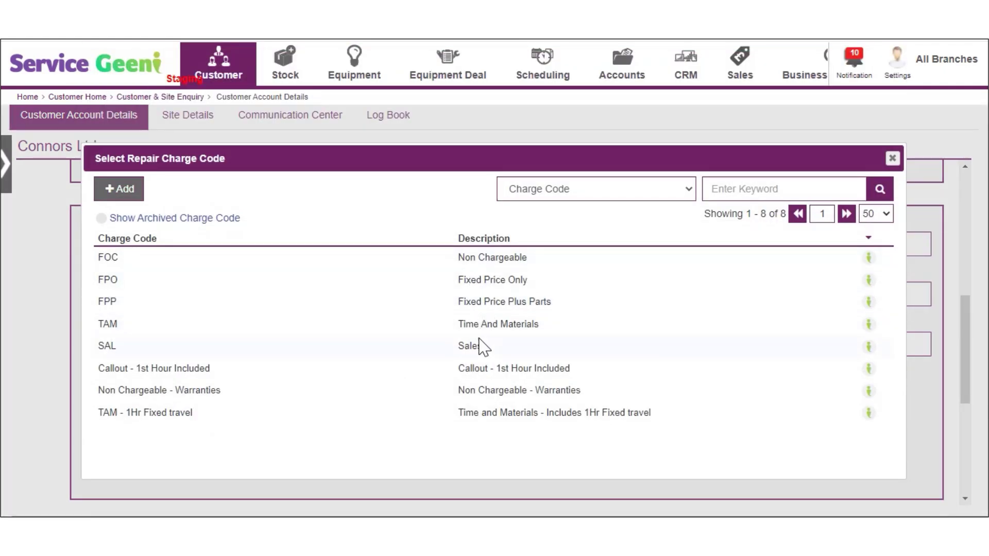
{"action": "left_click", "coordinate": [481, 324]}
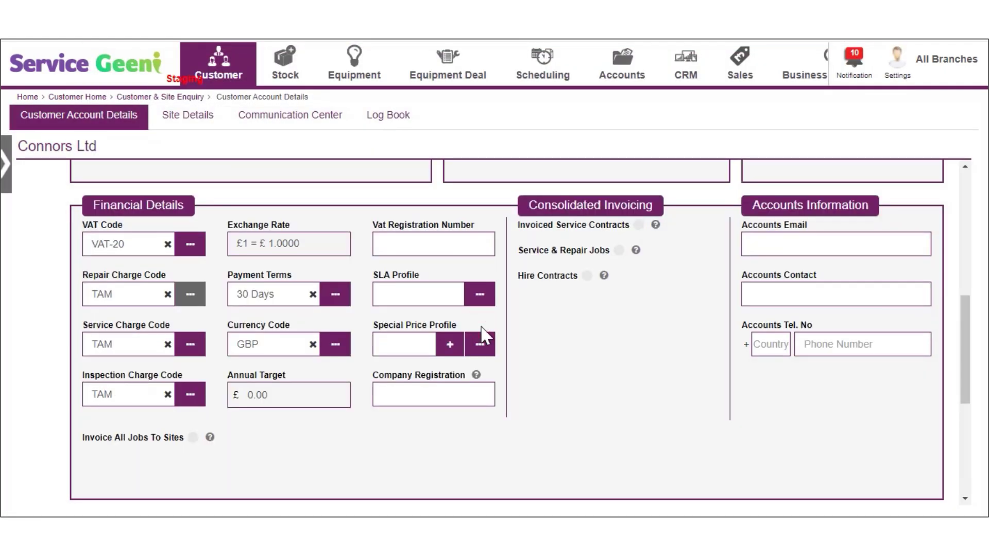
{"action": "left_click", "coordinate": [190, 344]}
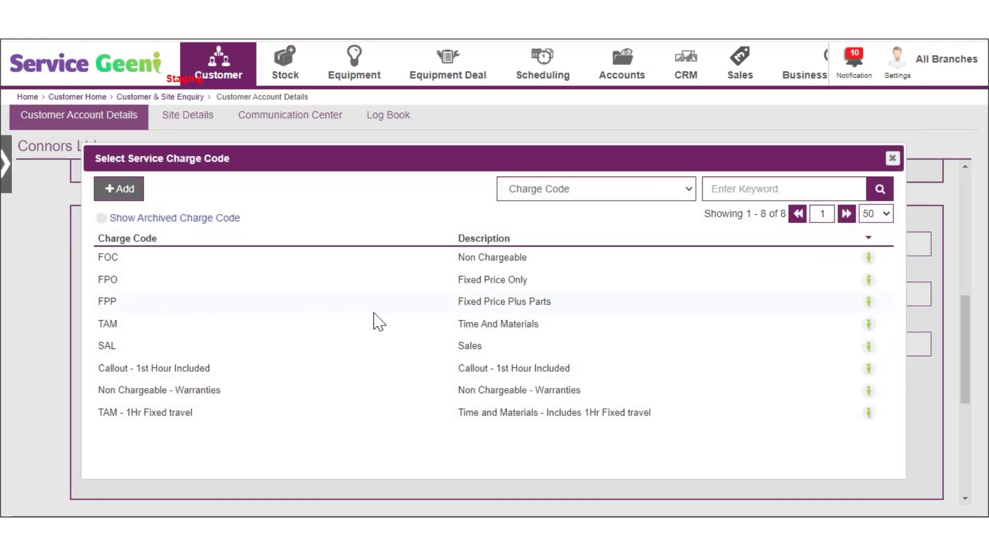
{"action": "left_click", "coordinate": [496, 281]}
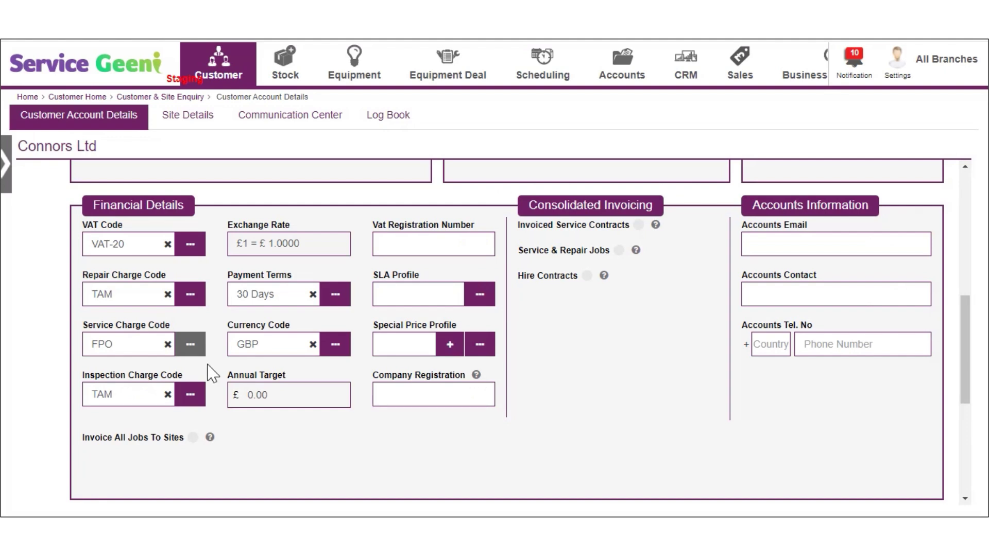
{"action": "left_click", "coordinate": [190, 395]}
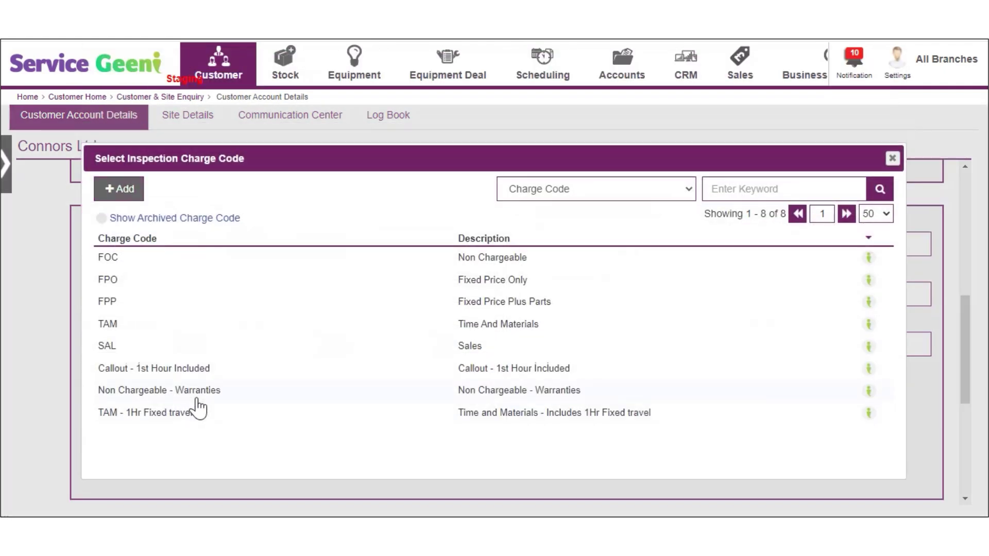
{"action": "left_click", "coordinate": [500, 259]}
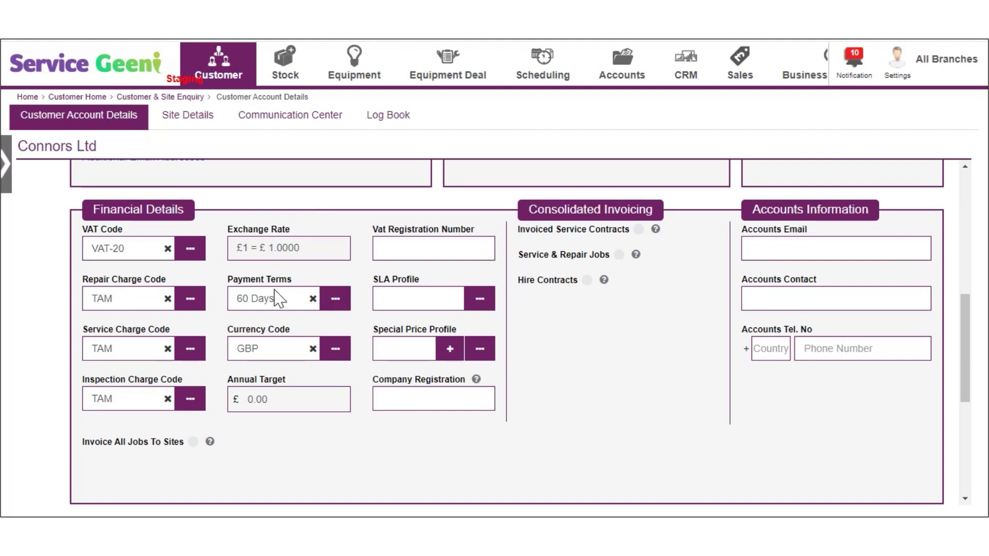
Set the account's payment terms to 30 Days
{"action": "left_click", "coordinate": [193, 443]}
{"action": "left_click", "coordinate": [336, 299]}
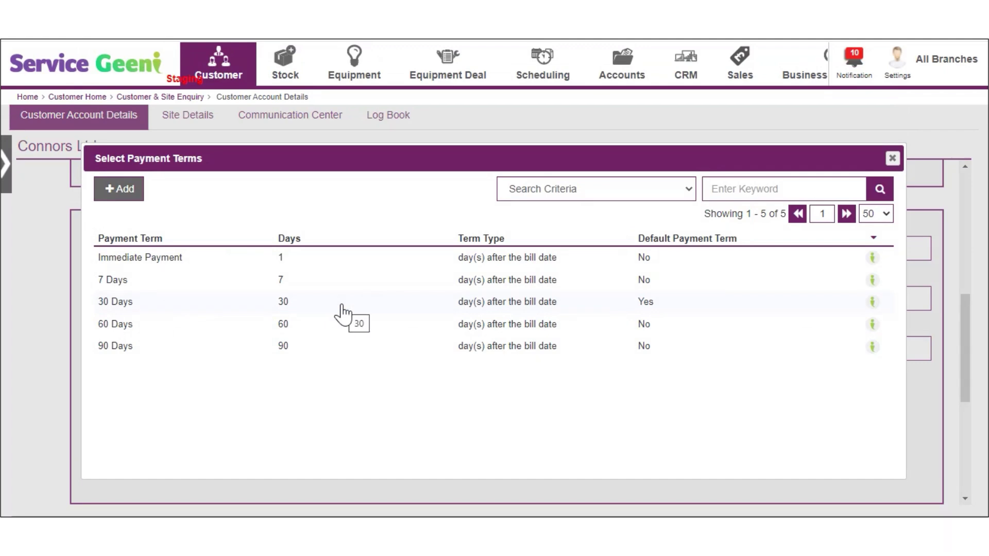
{"action": "left_click", "coordinate": [334, 304]}
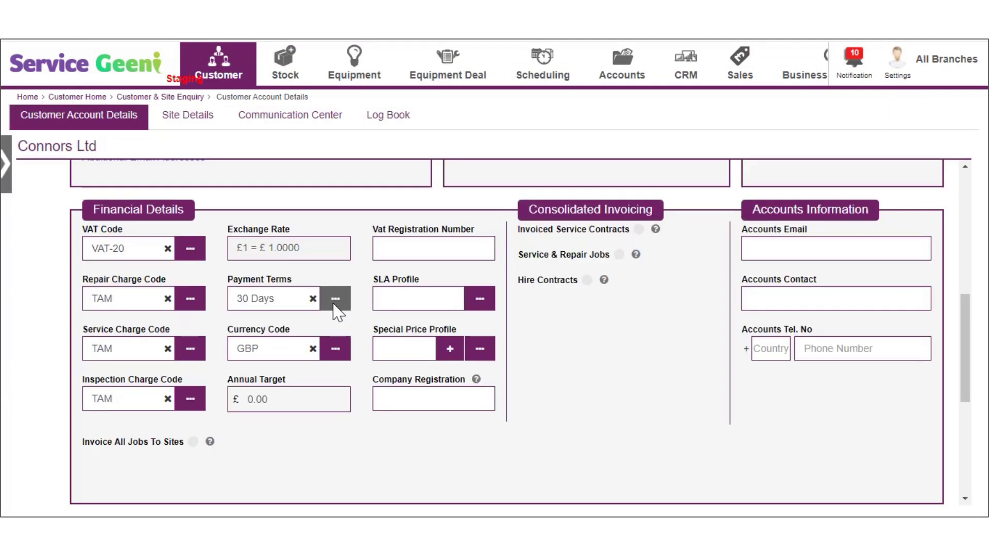
Explore and discard a new payment term, keep 30 Days, and show the currency codes
{"action": "left_click", "coordinate": [335, 301]}
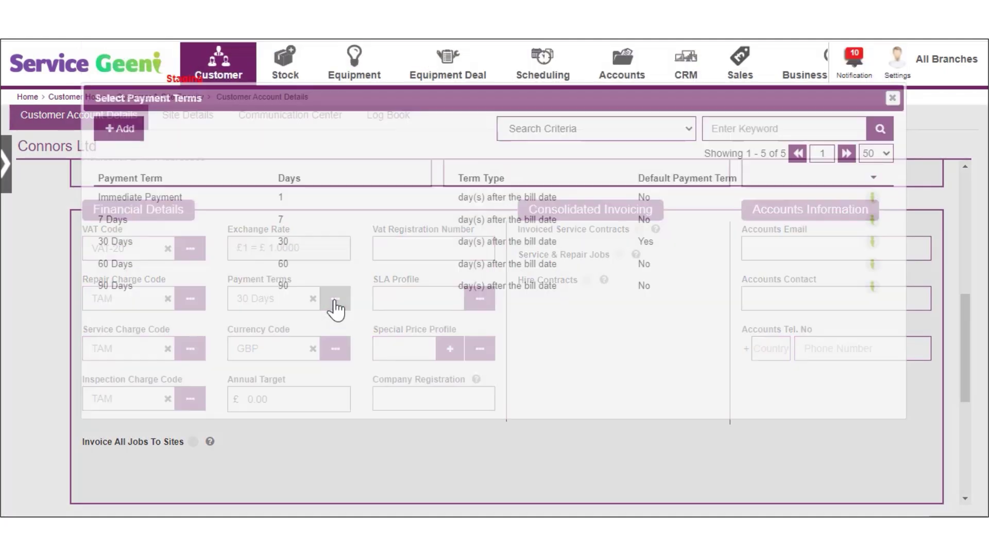
{"action": "left_click", "coordinate": [119, 189]}
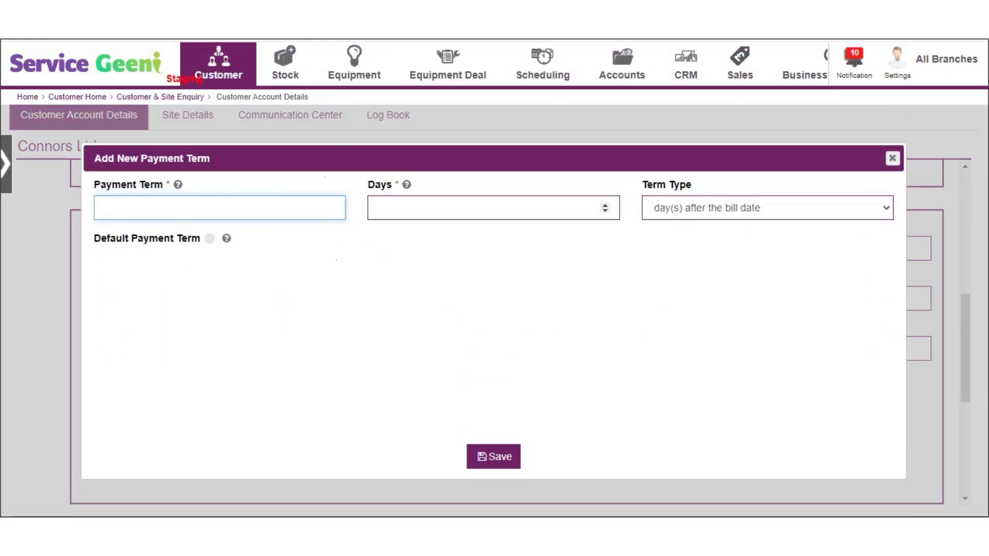
{"action": "left_click", "coordinate": [727, 211]}
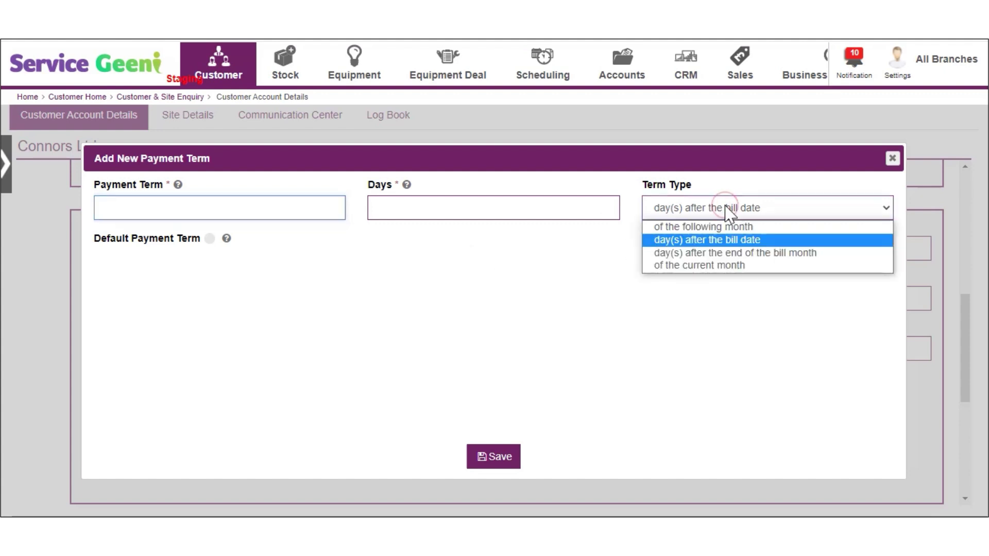
{"action": "key", "text": "Up"}
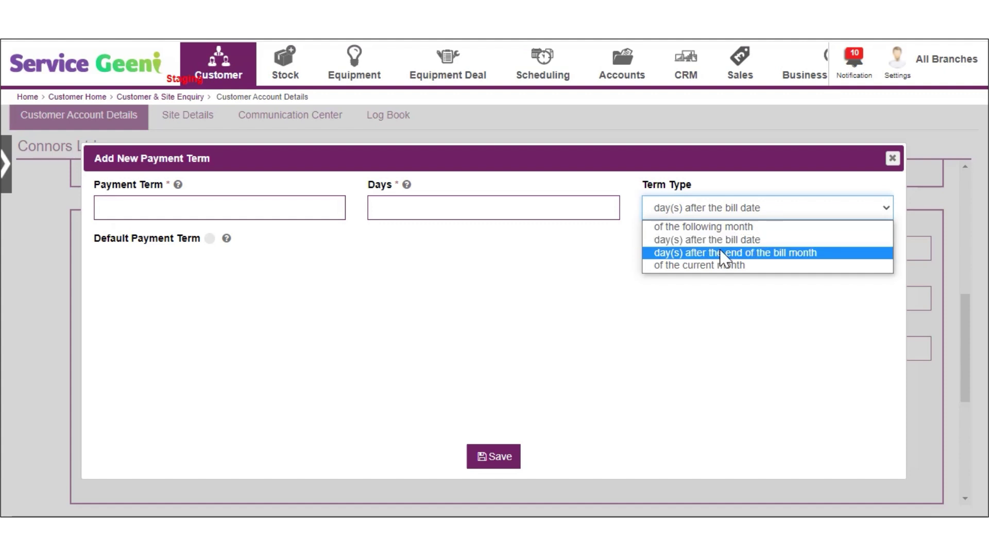
{"action": "left_click", "coordinate": [893, 158]}
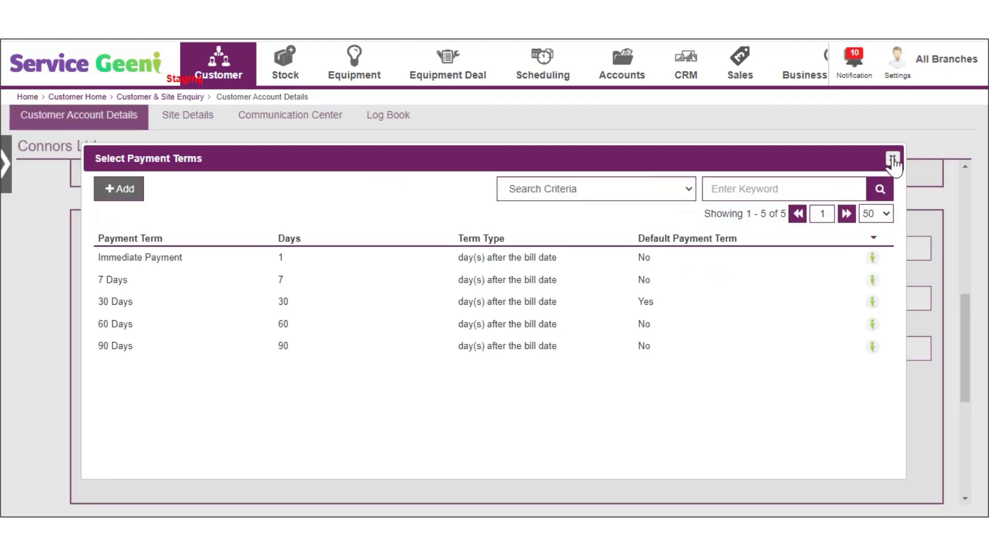
{"action": "left_click", "coordinate": [477, 303]}
{"action": "left_click", "coordinate": [332, 353]}
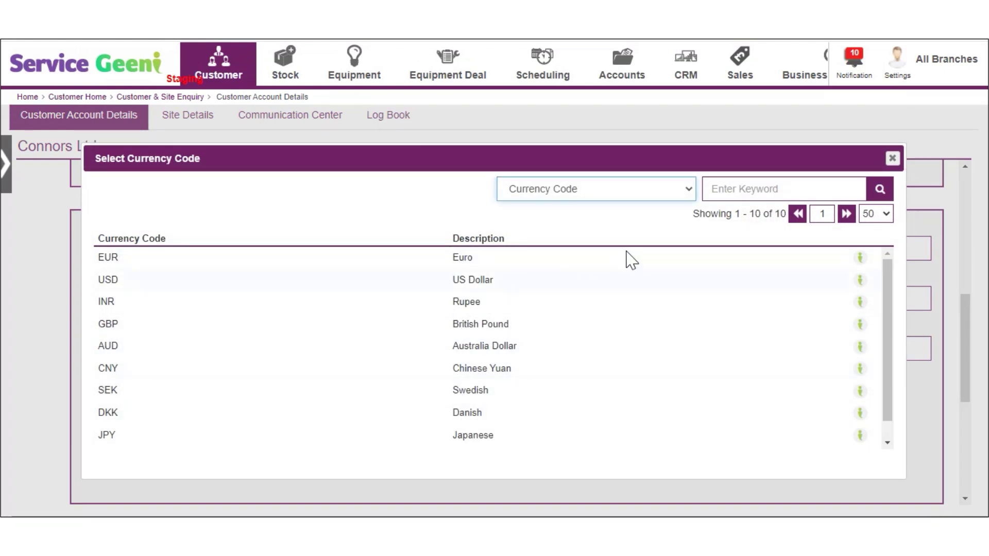
Leave currency unchanged and enter VAT registration number 12345678, with Annual Target £10000.00
{"action": "left_click", "coordinate": [892, 160]}
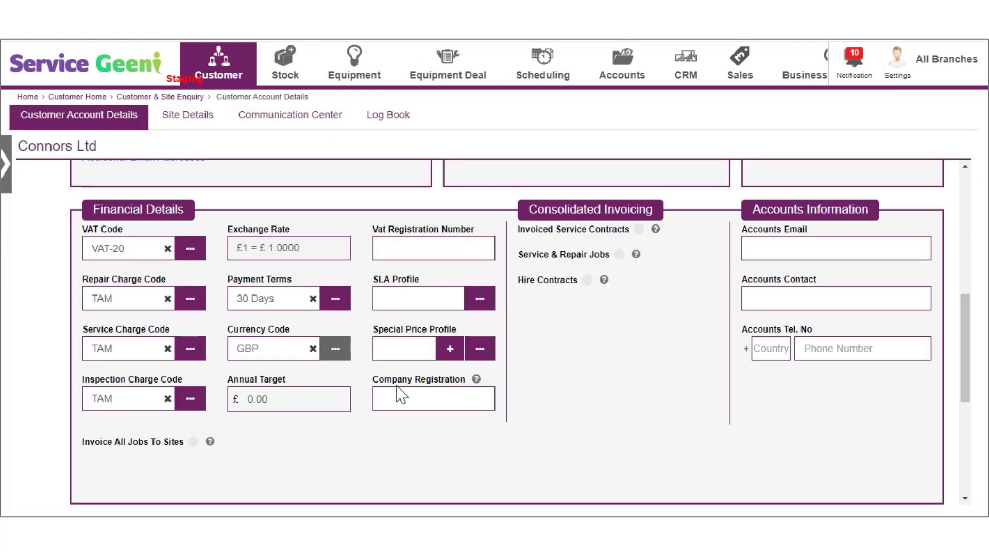
{"action": "left_click", "coordinate": [251, 399]}
{"action": "type", "text": "10000"}
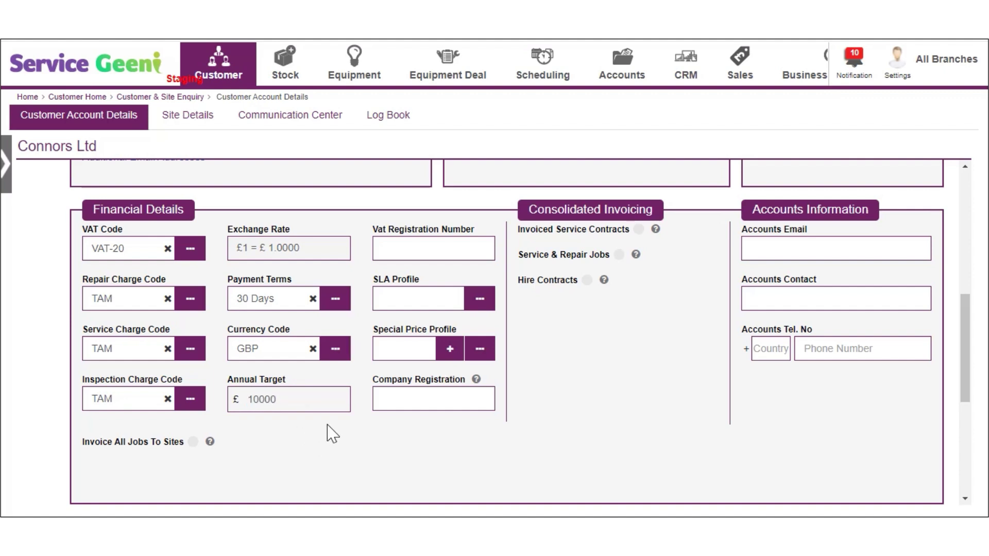
{"action": "key", "text": "Tab"}
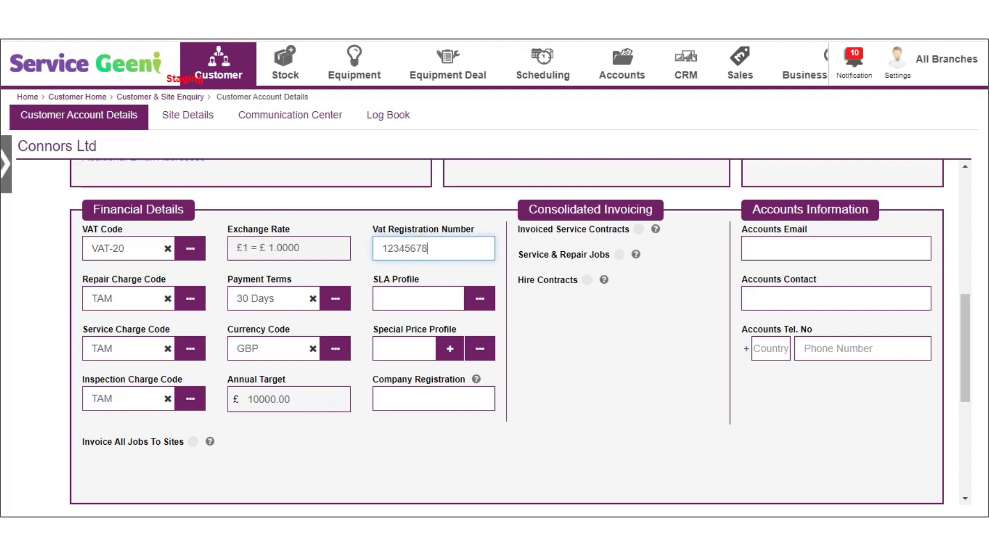
{"action": "left_click", "coordinate": [428, 305]}
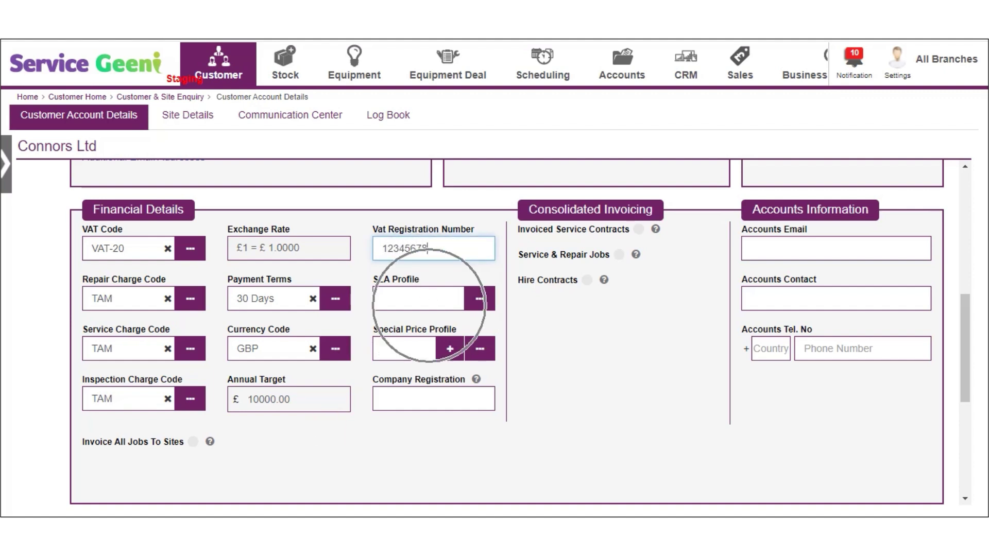
{"action": "left_click", "coordinate": [483, 302]}
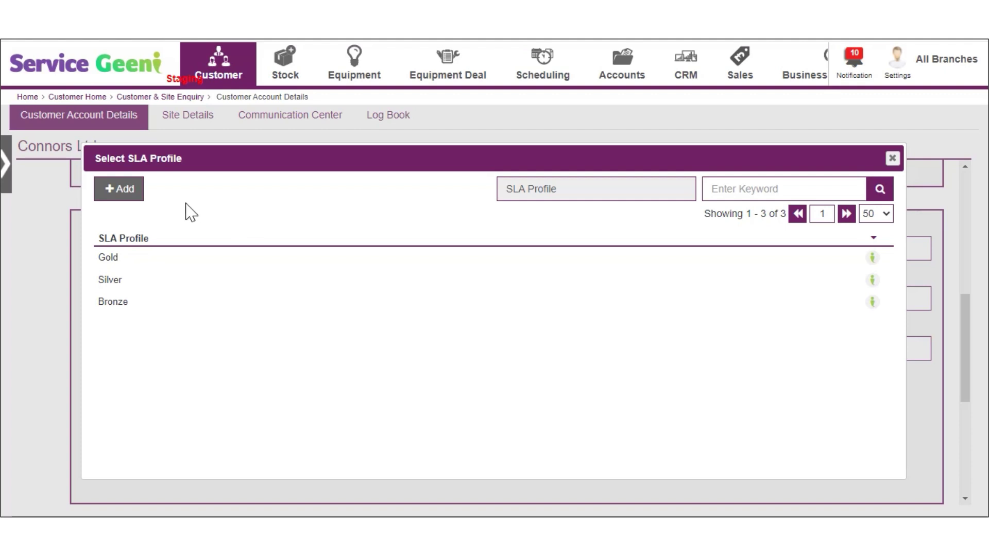
Draft SLA profile 'Premium Customers' with response times 18, 30 and 2
{"action": "left_click", "coordinate": [132, 196]}
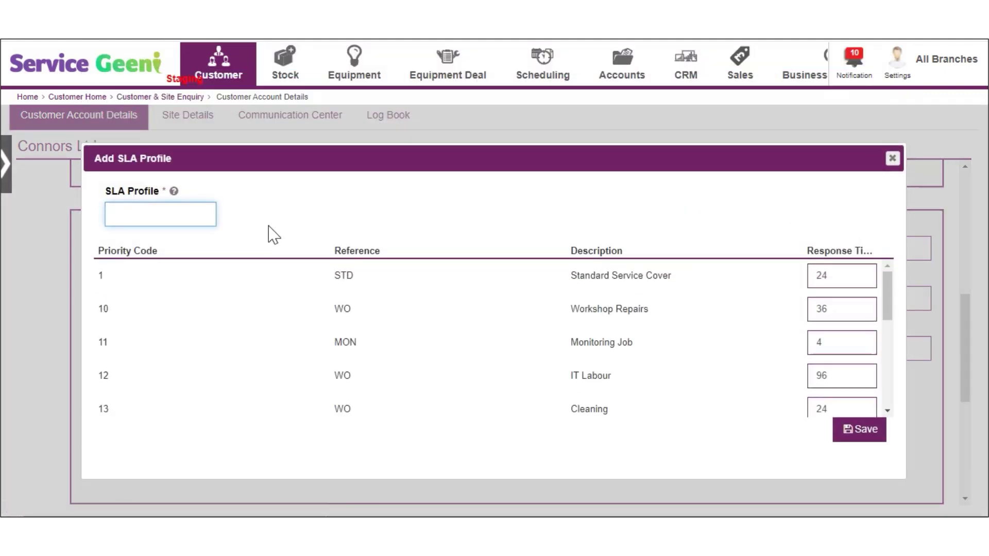
{"action": "right_click", "coordinate": [178, 215]}
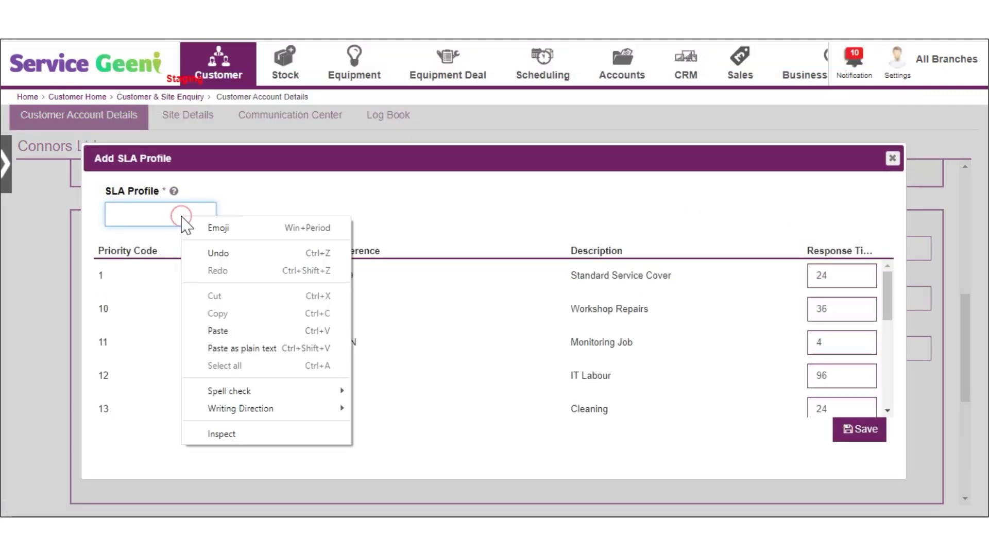
{"action": "left_click", "coordinate": [234, 315]}
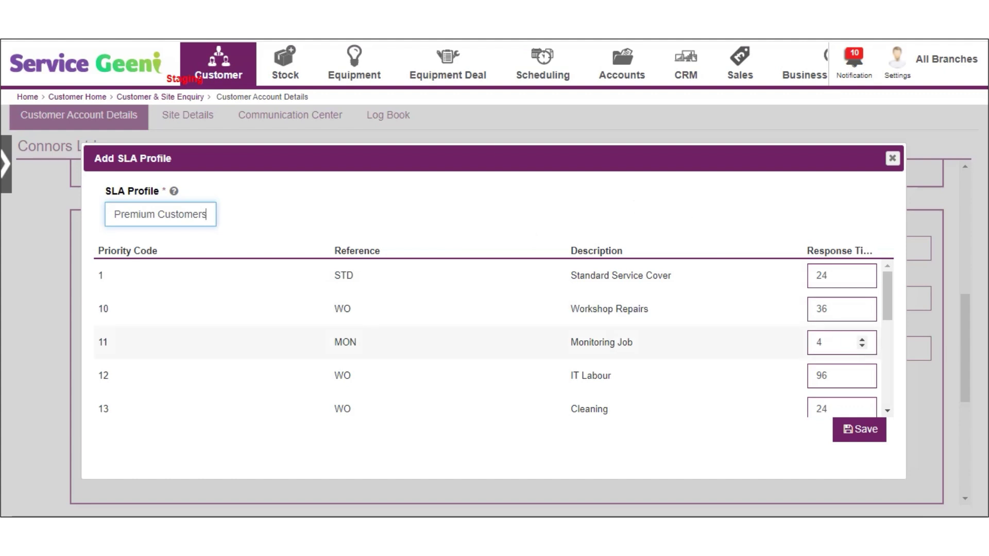
{"action": "left_click", "coordinate": [863, 346]}
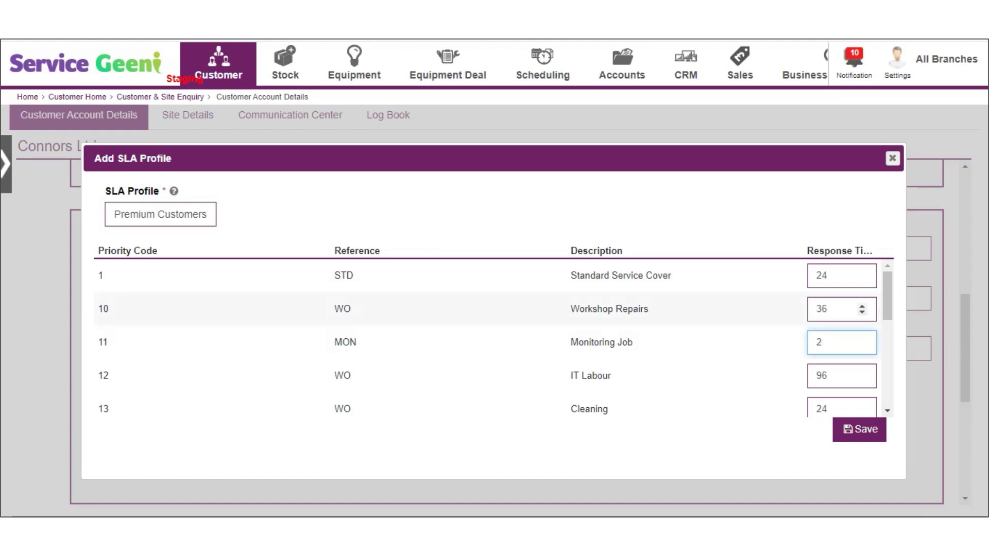
{"action": "double_click", "coordinate": [862, 279]}
{"action": "double_click", "coordinate": [866, 280]}
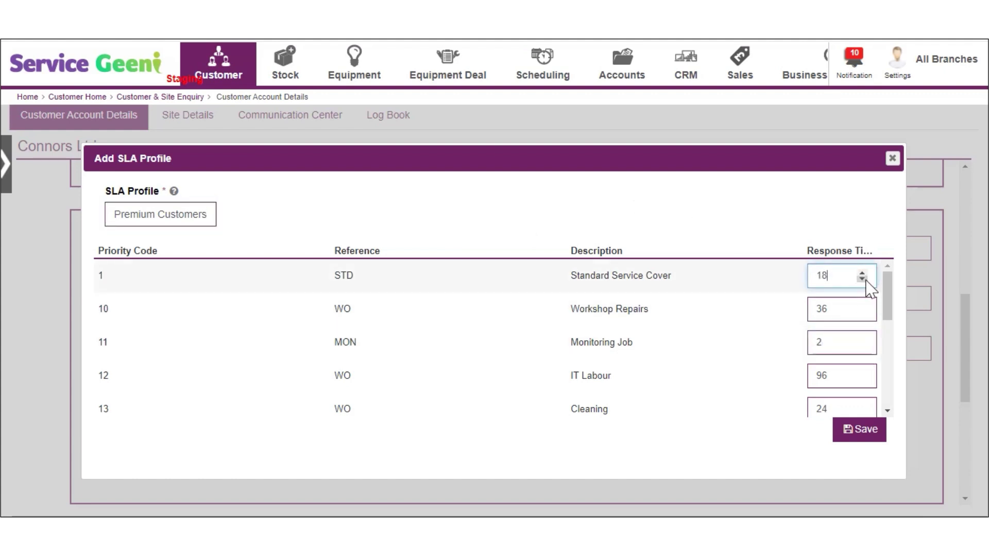
{"action": "double_click", "coordinate": [862, 313]}
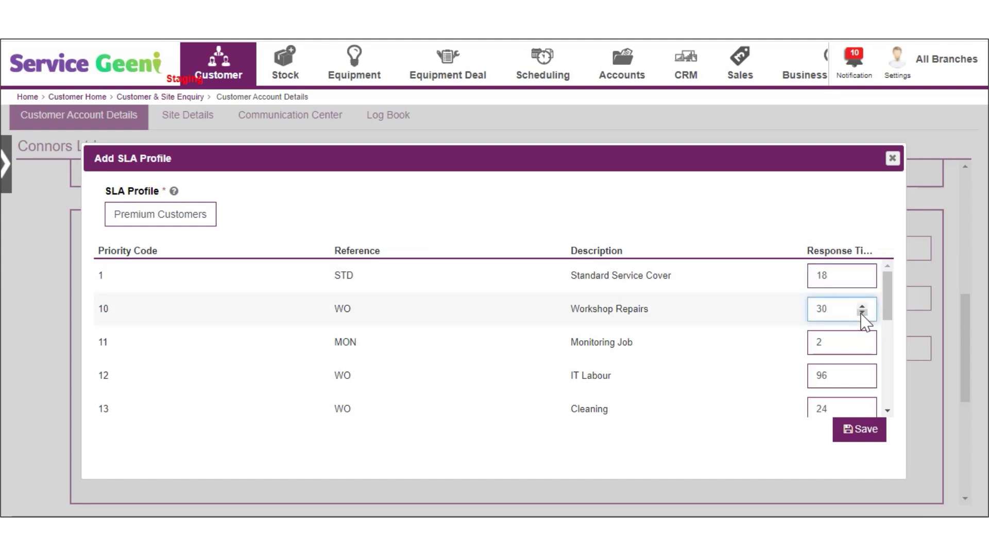
Discard the unsaved SLA profile and keep Gold as the SLA profile
{"action": "left_click", "coordinate": [893, 158]}
{"action": "left_click", "coordinate": [893, 158]}
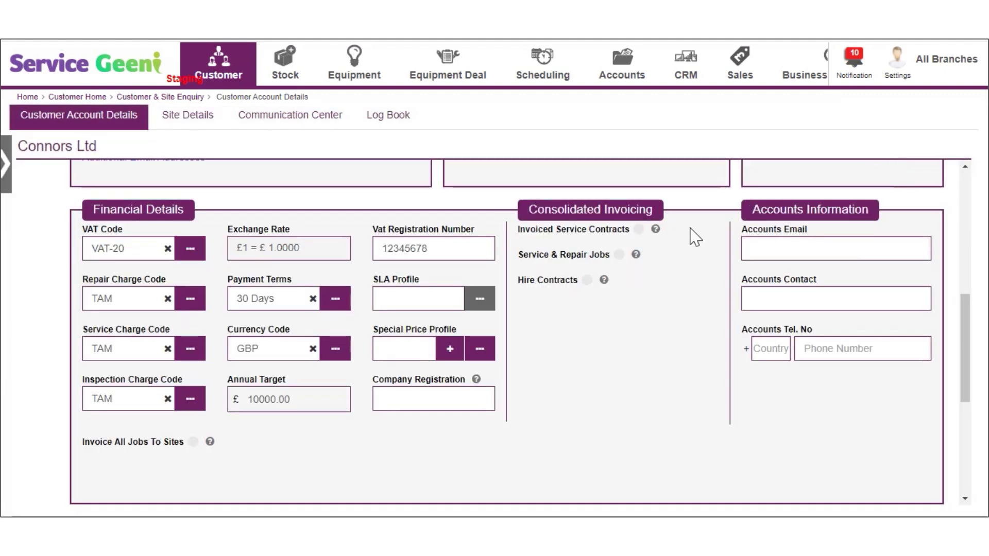
{"action": "left_click", "coordinate": [456, 359]}
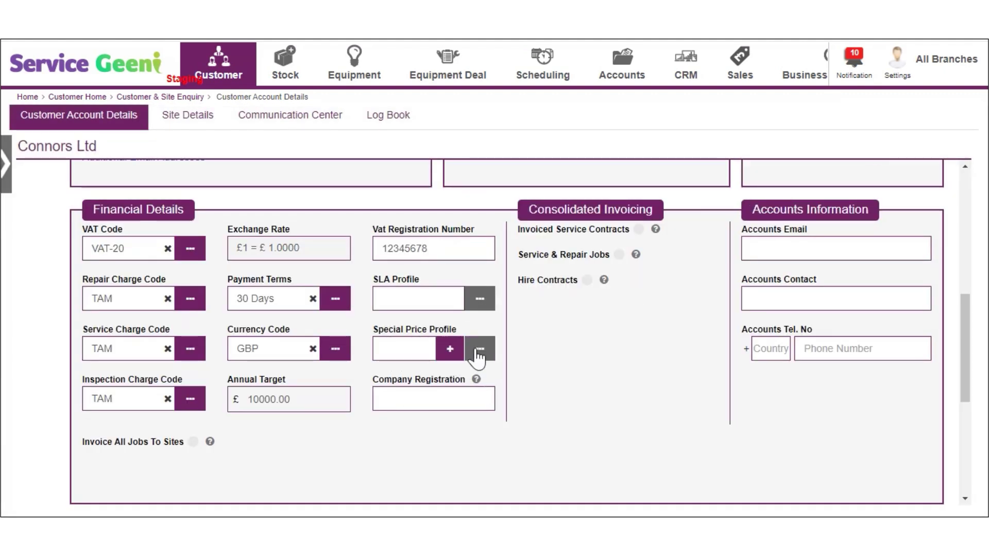
Draft a special price line with Stock Price type and Value adjustment
{"action": "left_click", "coordinate": [478, 353]}
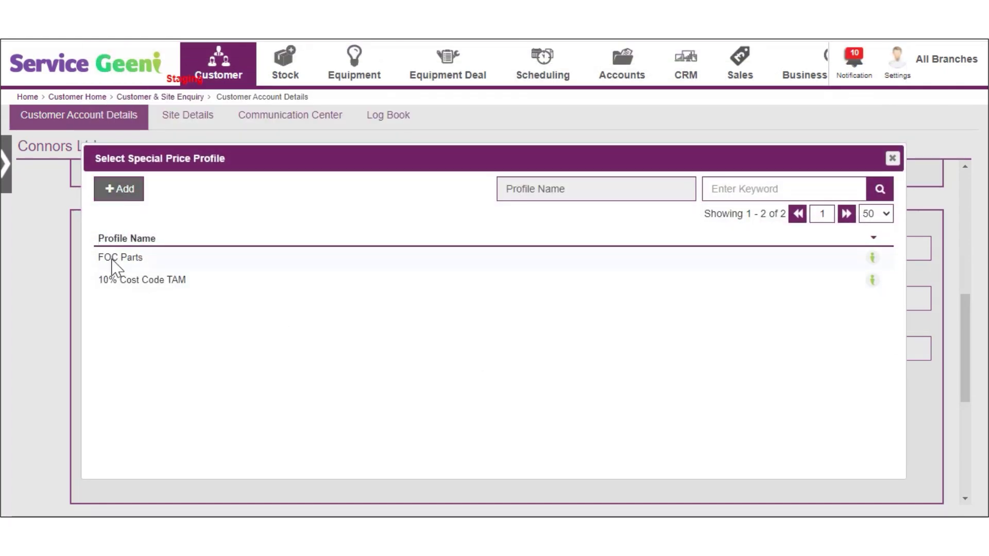
{"action": "left_click", "coordinate": [120, 194]}
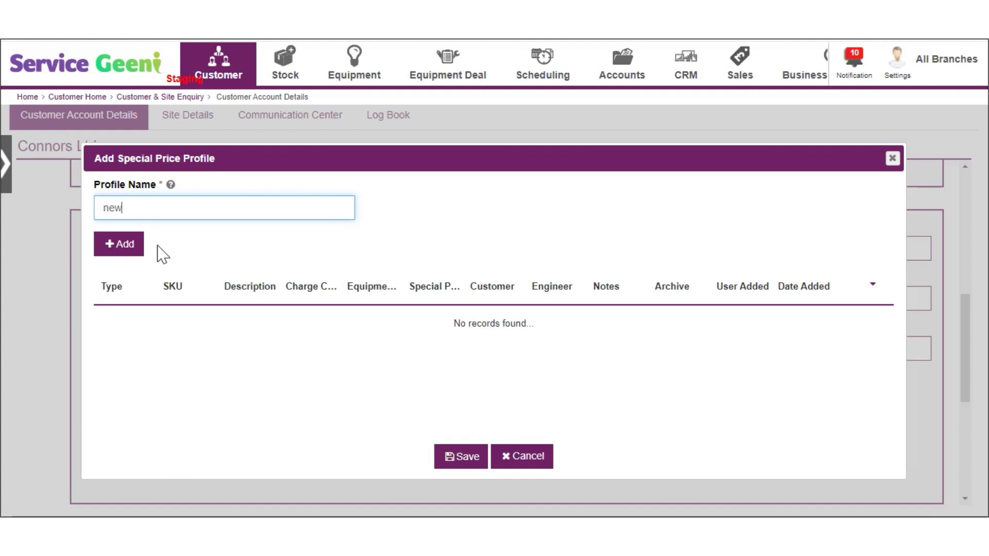
{"action": "left_click", "coordinate": [123, 245]}
{"action": "left_click", "coordinate": [331, 212]}
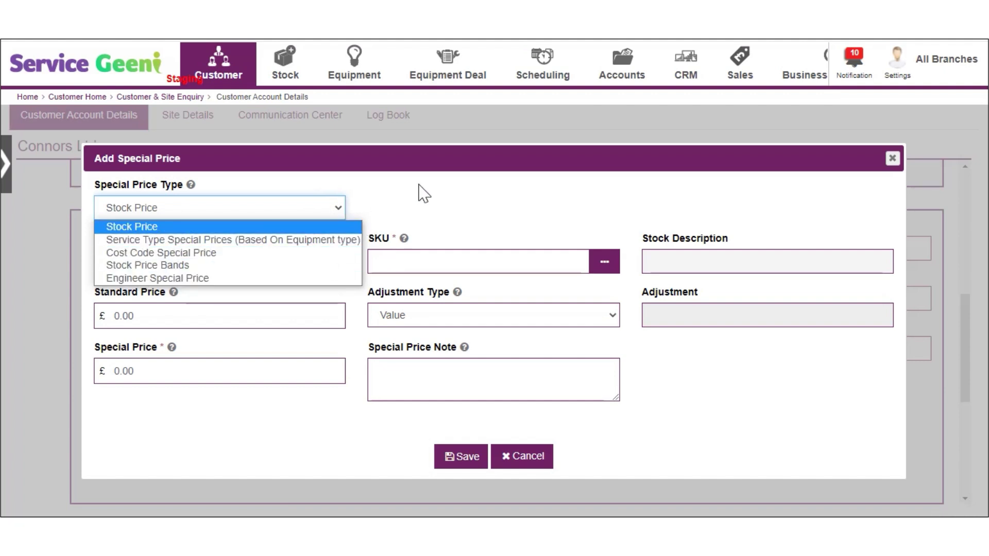
{"action": "left_click", "coordinate": [699, 204]}
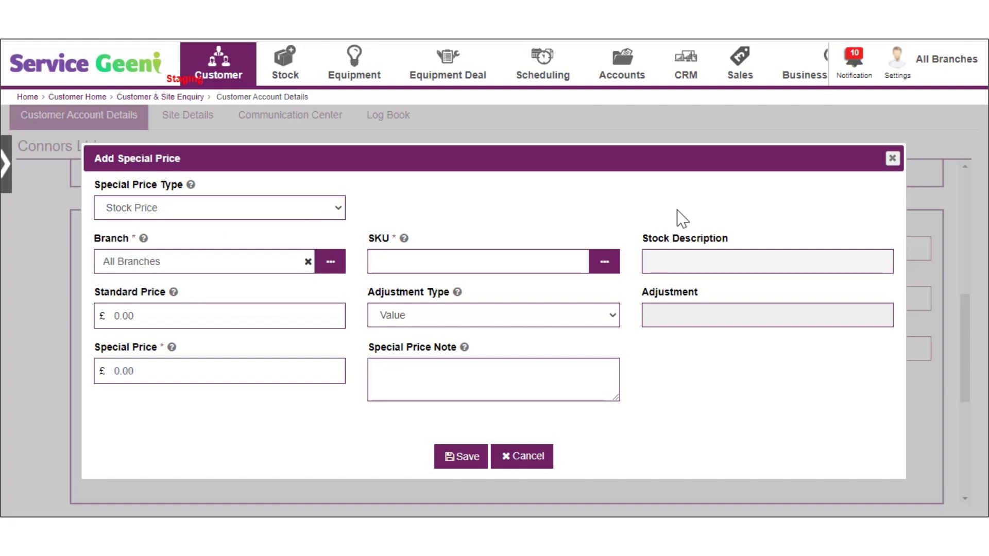
{"action": "left_click", "coordinate": [609, 314]}
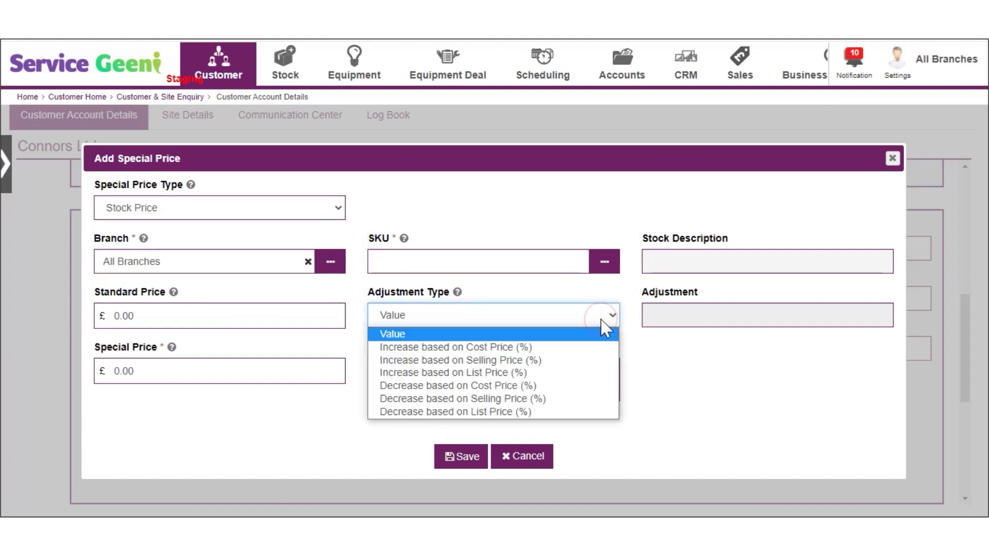
{"action": "left_click", "coordinate": [638, 341]}
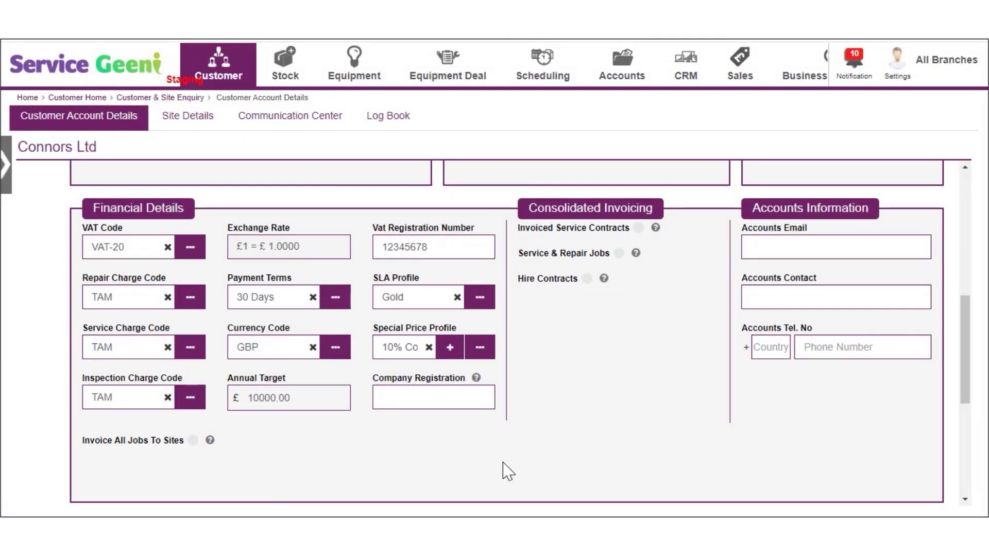
Enter company registration number 000999888
{"action": "left_click", "coordinate": [436, 399]}
{"action": "type", "text": "000999888"}
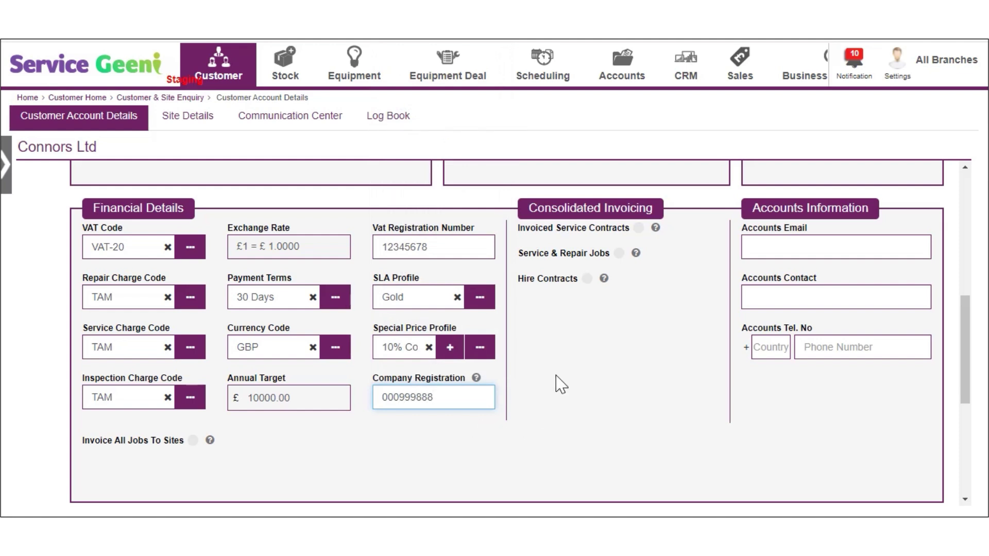
{"action": "left_click", "coordinate": [595, 251]}
Enable consolidated invoicing for Service & Repair Jobs and Invoiced Service Contracts
{"action": "left_click", "coordinate": [620, 255]}
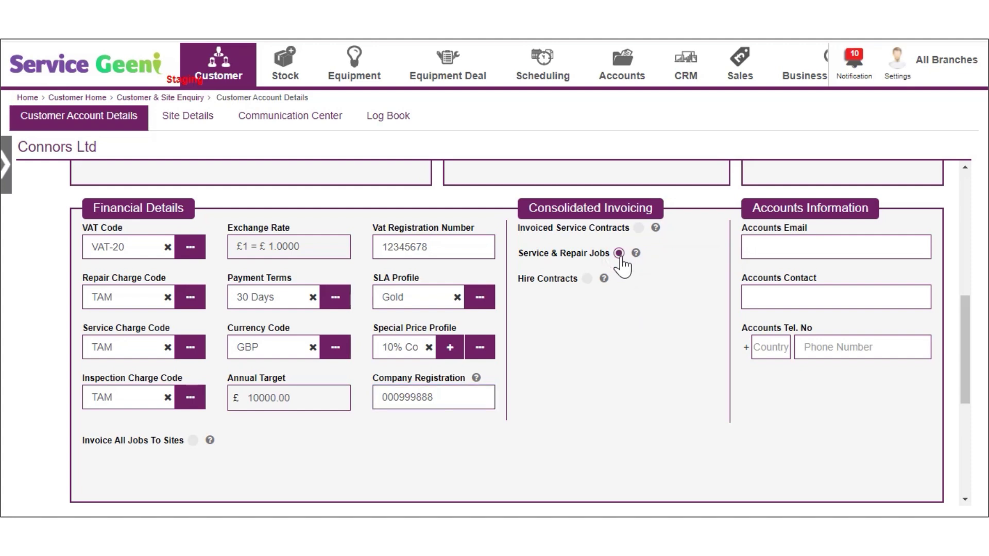
{"action": "left_click", "coordinate": [639, 228]}
{"action": "left_click", "coordinate": [848, 221]}
{"action": "left_click", "coordinate": [751, 258]}
{"action": "left_click", "coordinate": [751, 299]}
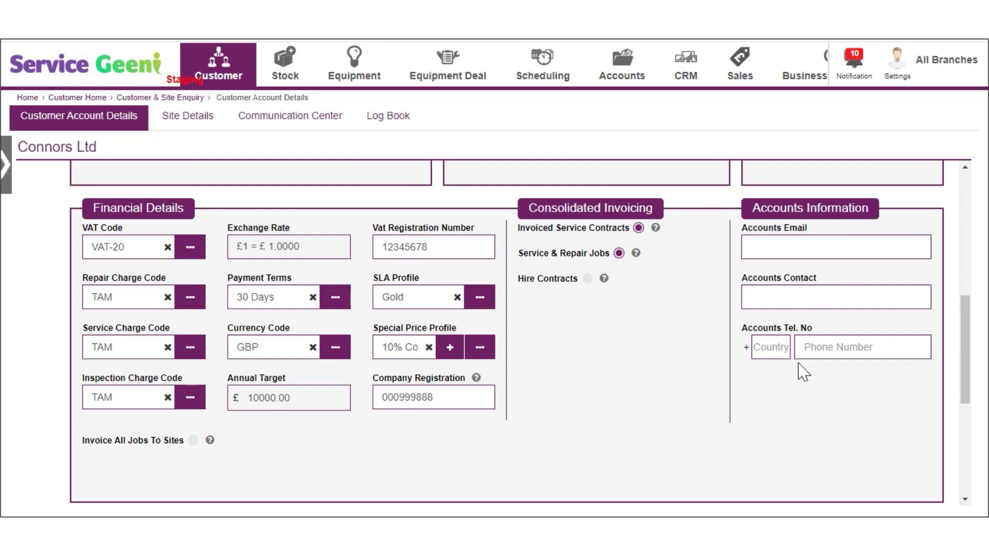